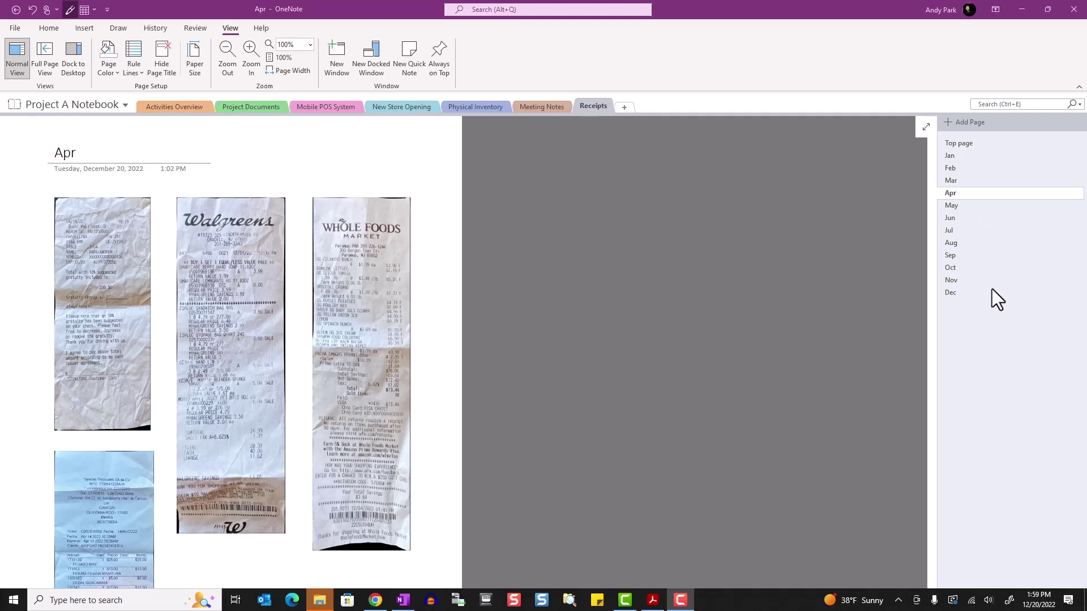
Look over the receipt images on the Apr page and in Receipts.pdf
left_click(437, 338)
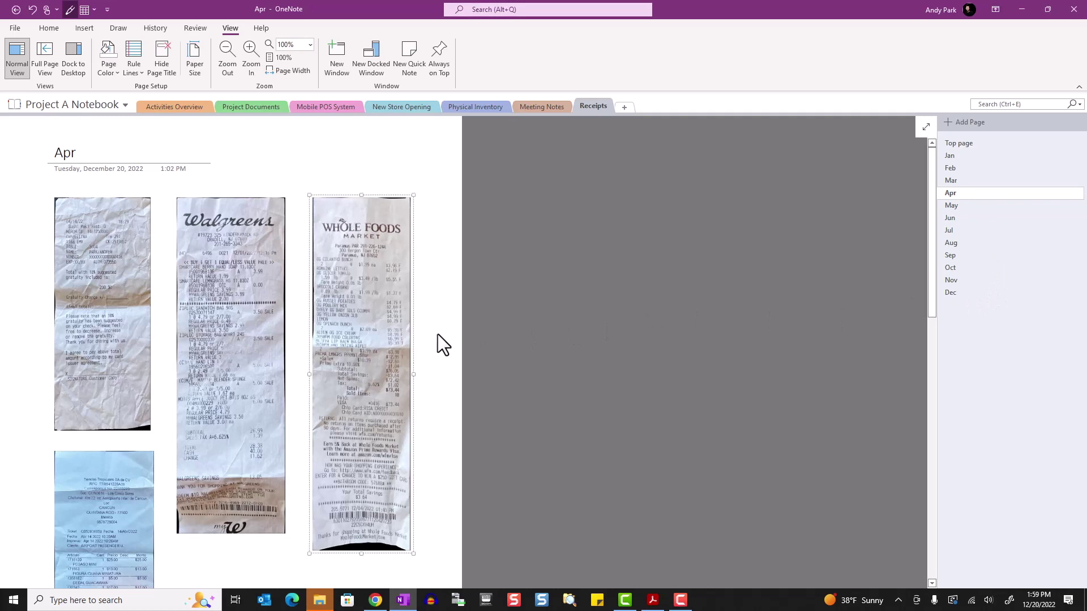
scroll(437, 334, "down", 3)
scroll(437, 333, "up", 3)
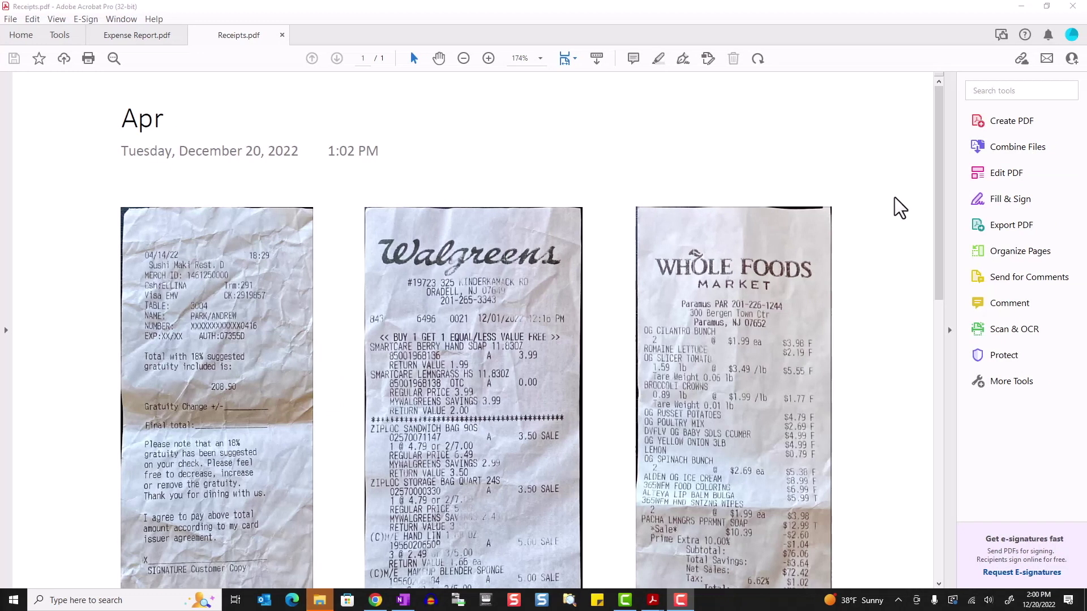
scroll(892, 193, "down", 8)
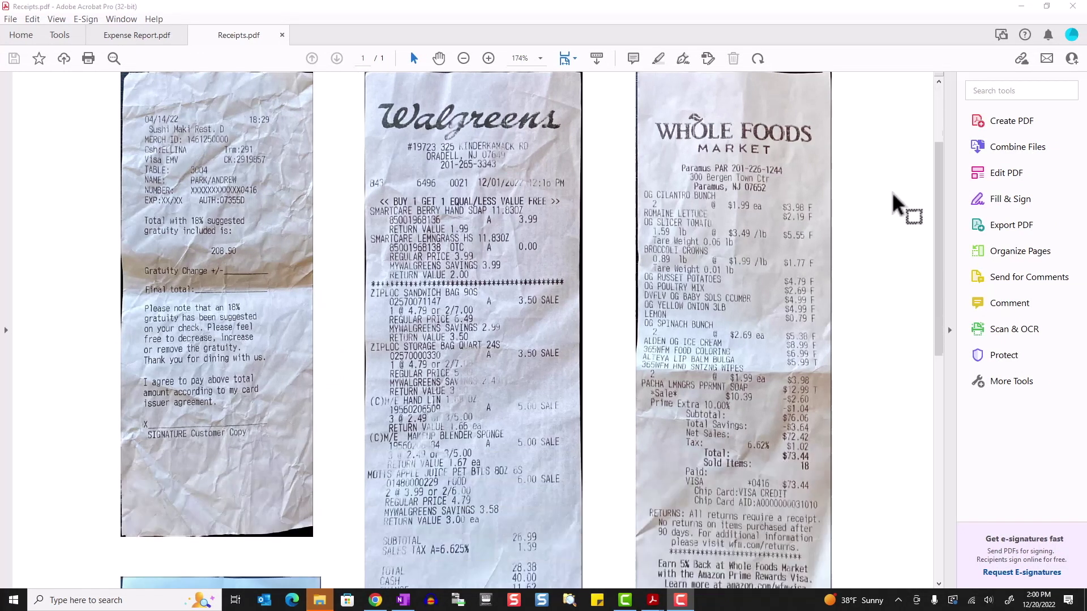
scroll(892, 191, "down", 4)
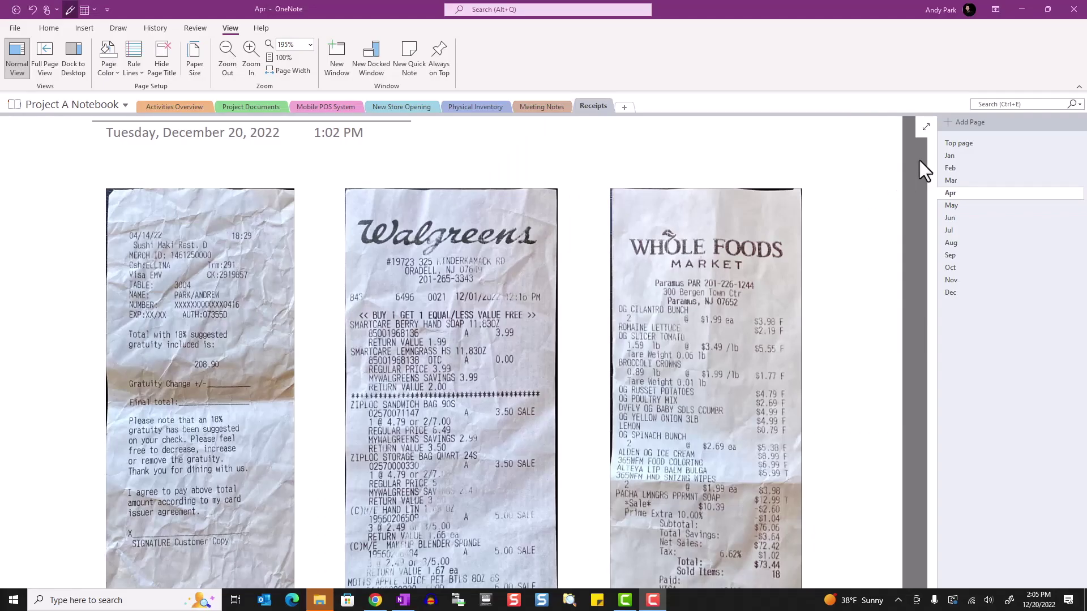
Search the notebook for "sma"
left_click(990, 104)
type("sma")
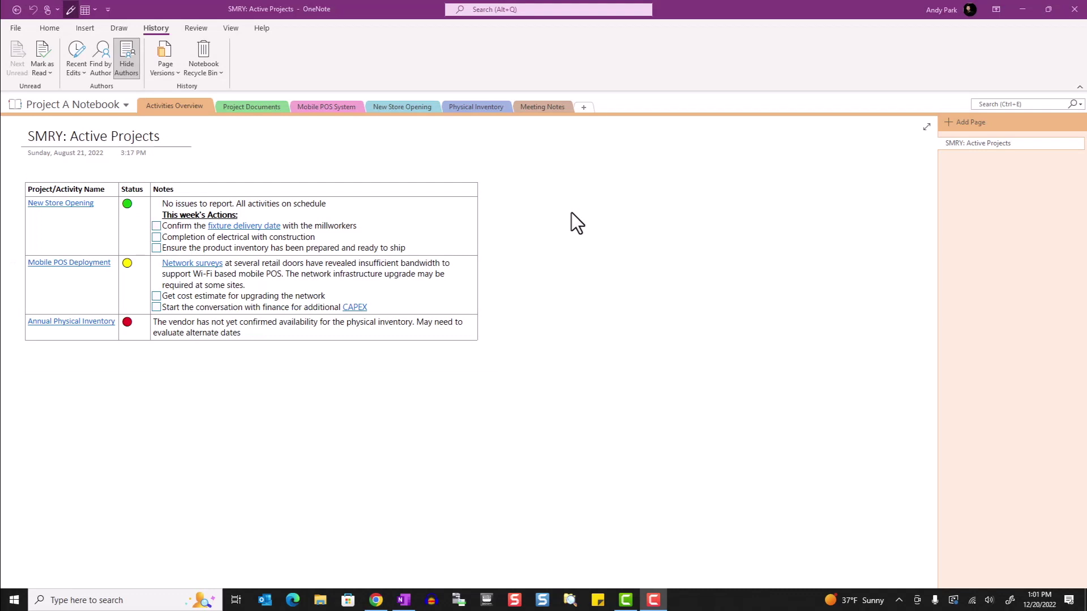
Add an Expense Report section to Project A Notebook with pages titled Jan and Feb
left_click(583, 107)
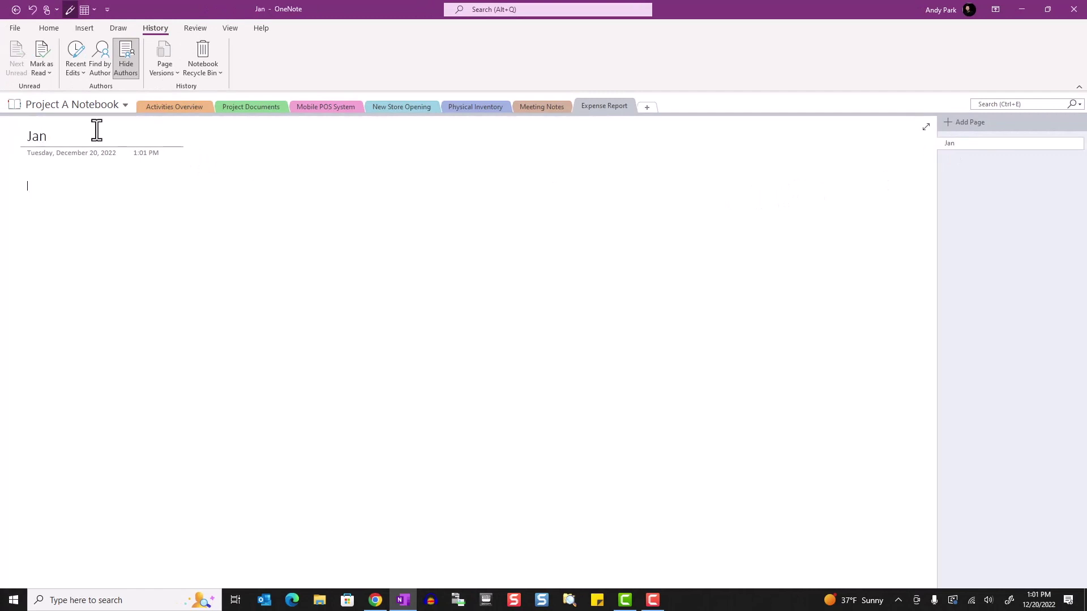
left_click(969, 122)
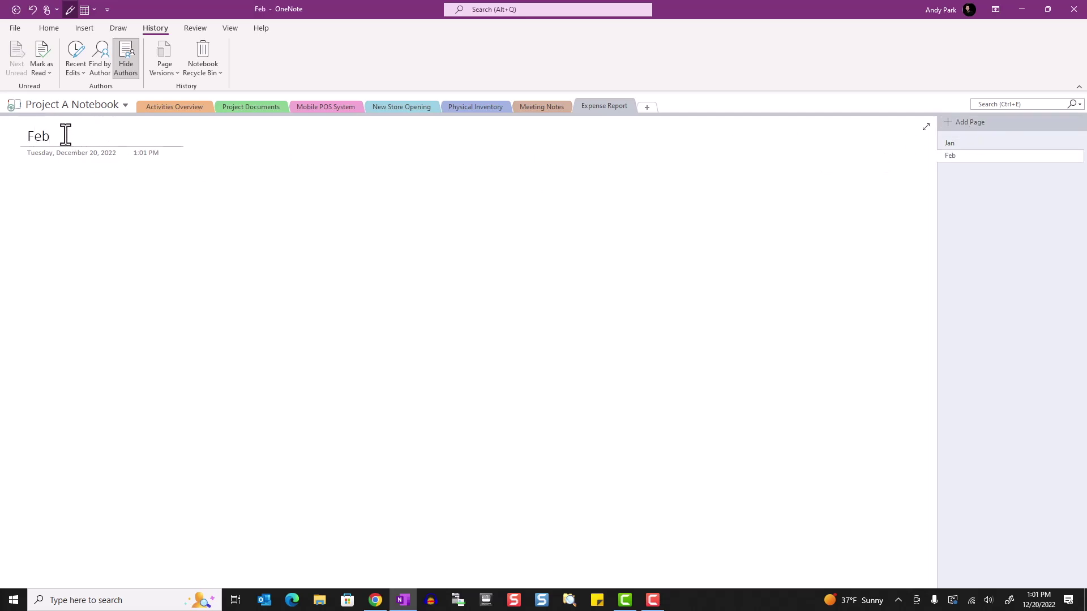
right_click(963, 145)
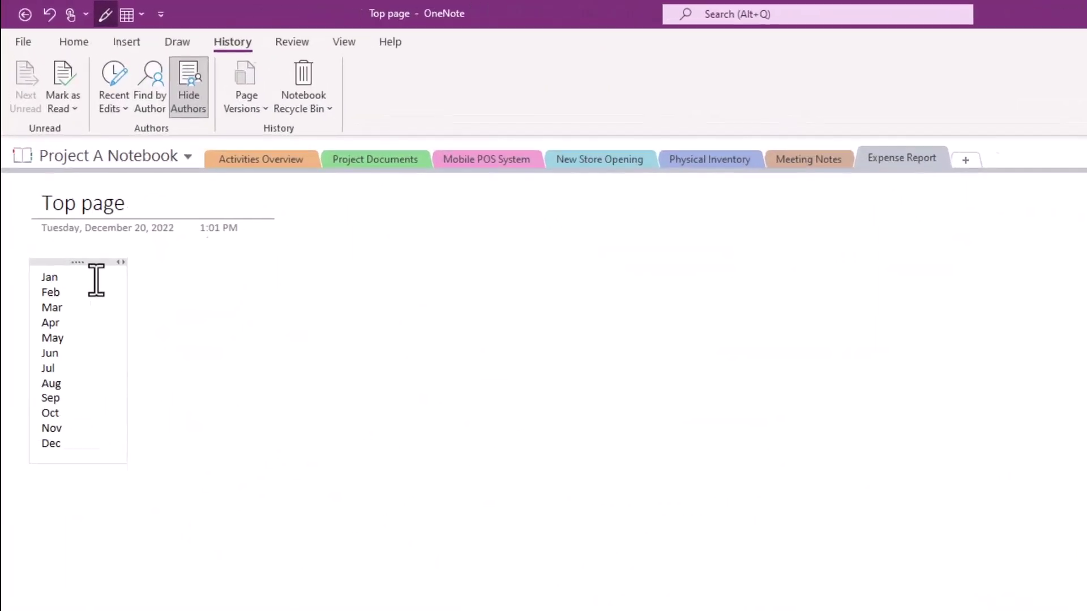
Create a linked page for each month in the Jan to Dec list on Top page
left_click_drag(89, 534, 54, 340)
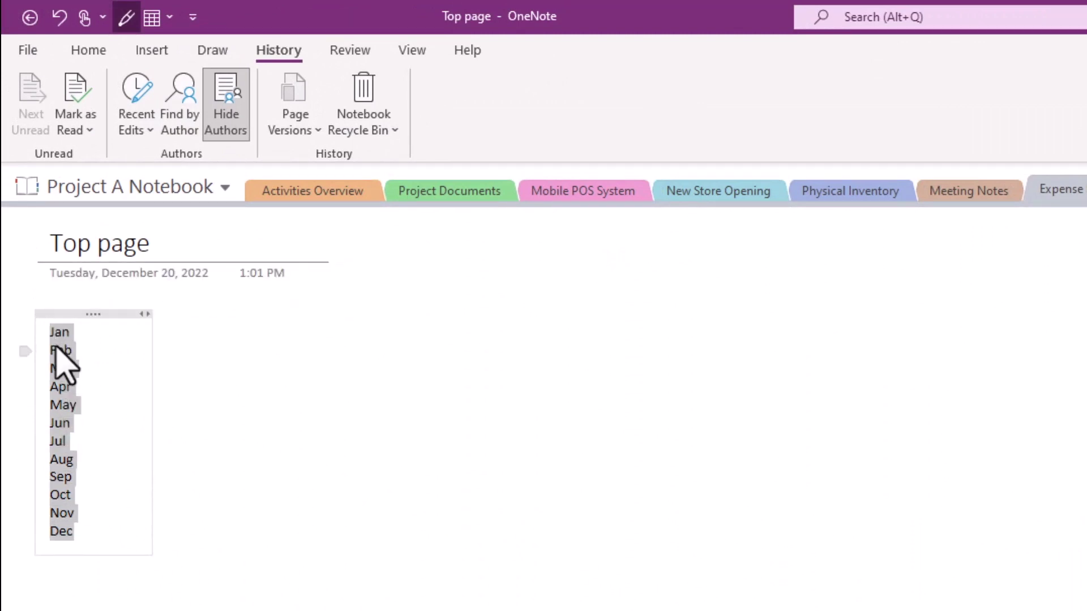
right_click(57, 346)
left_click(120, 540)
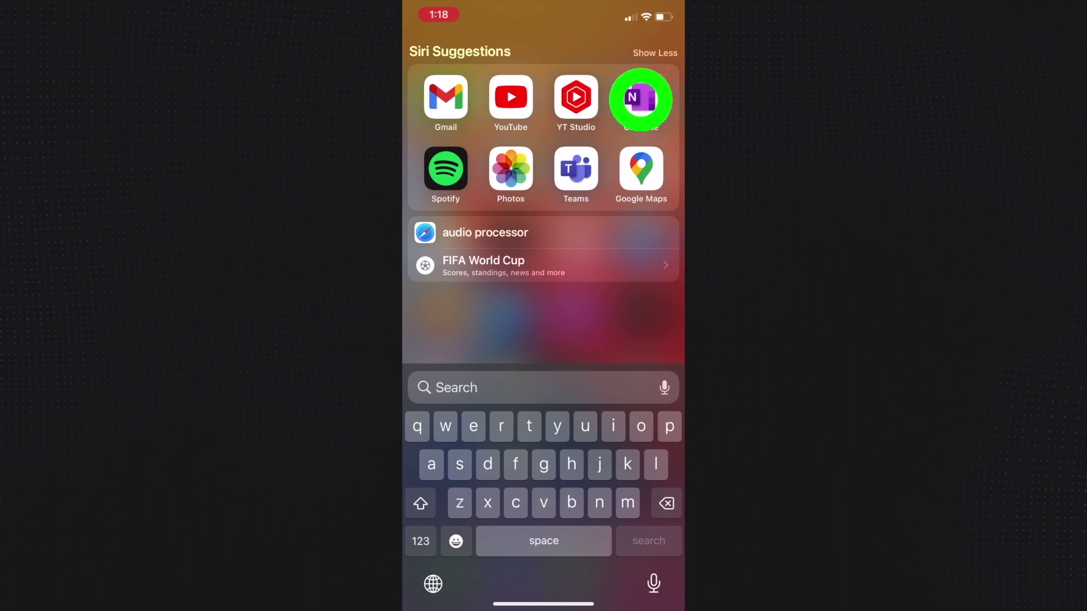
Switch to OneNote on the phone and open the Apr page in the Expense Report section of Project A Notebook
left_click(641, 100)
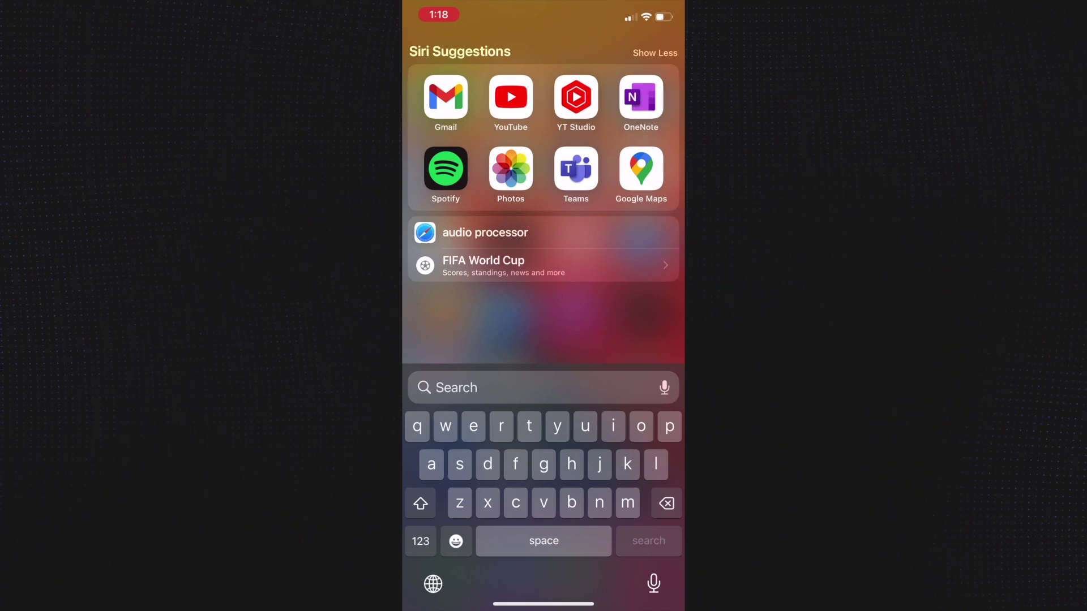
left_click(424, 306)
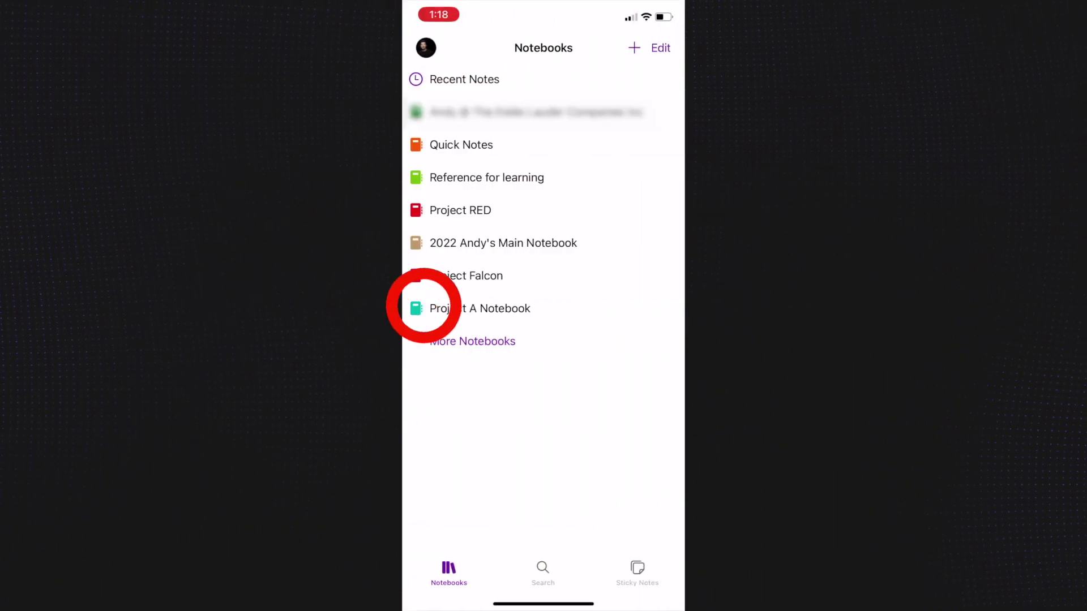
left_click(407, 300)
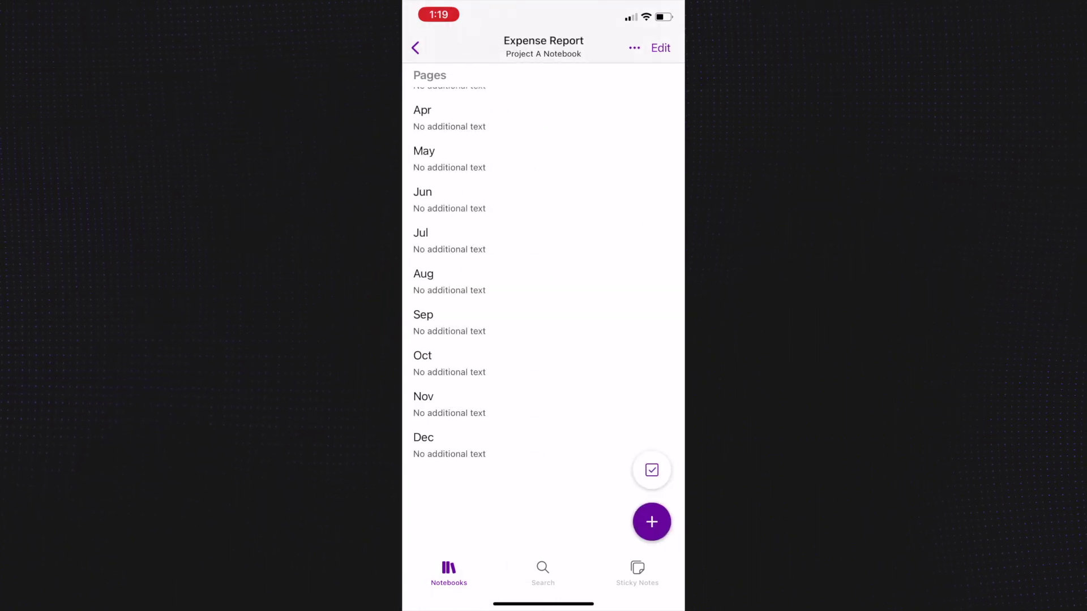
left_click(421, 110)
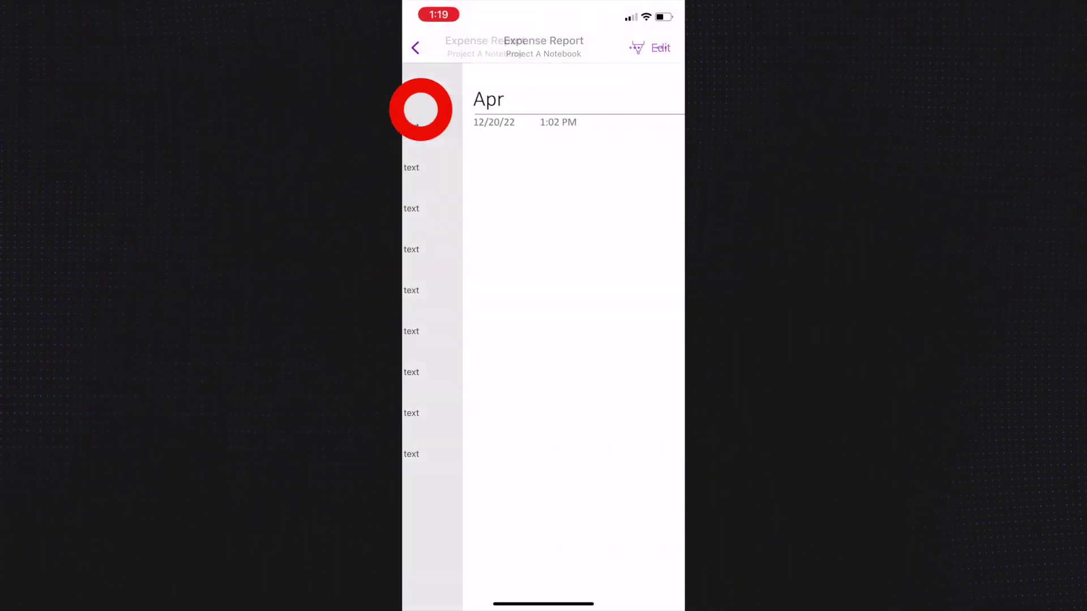
Scan the Sushi Maki receipt in Document mode for the Apr page, tighten its lower corner border and confirm the crop
left_click(418, 361)
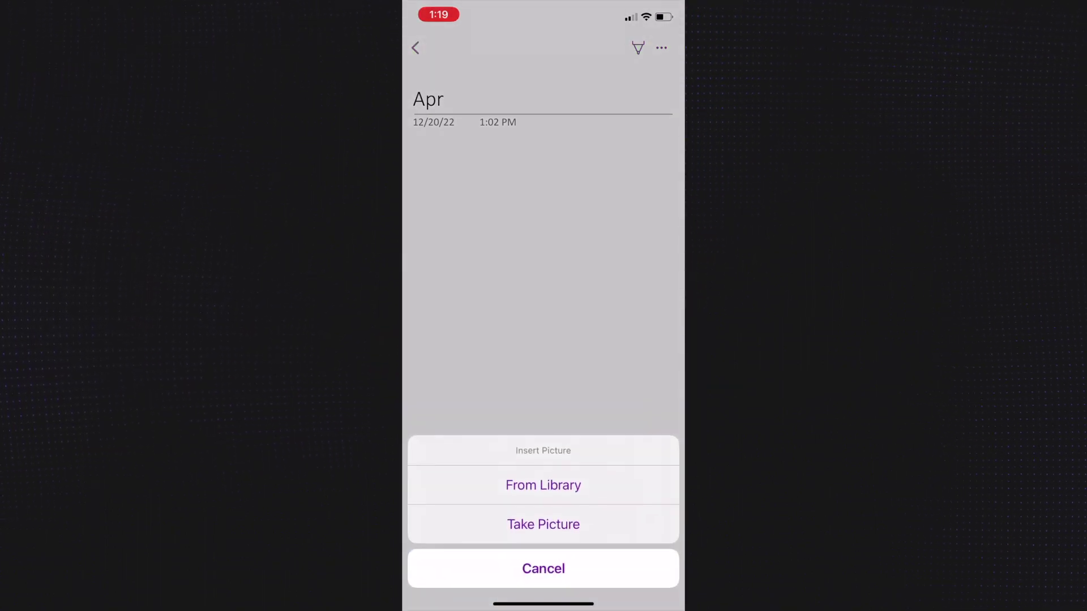
left_click(543, 524)
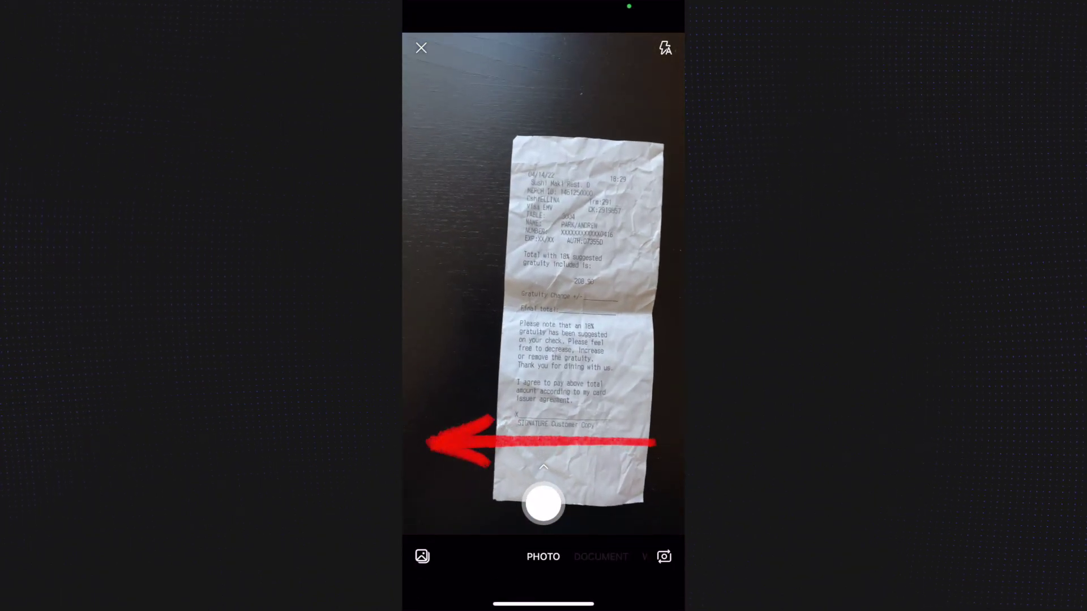
left_click_drag(653, 444, 426, 444)
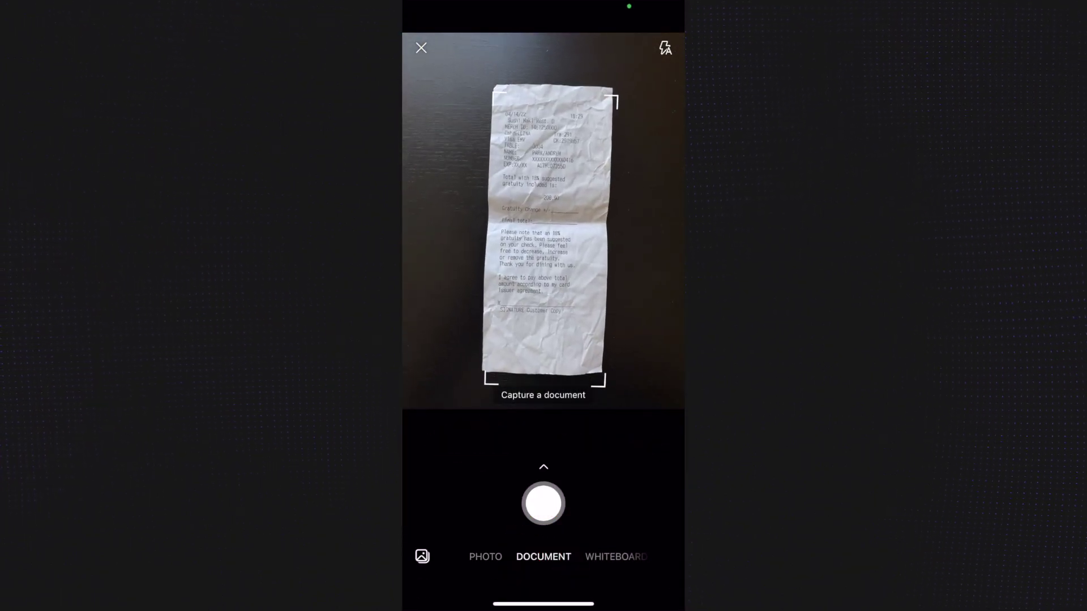
left_click(543, 503)
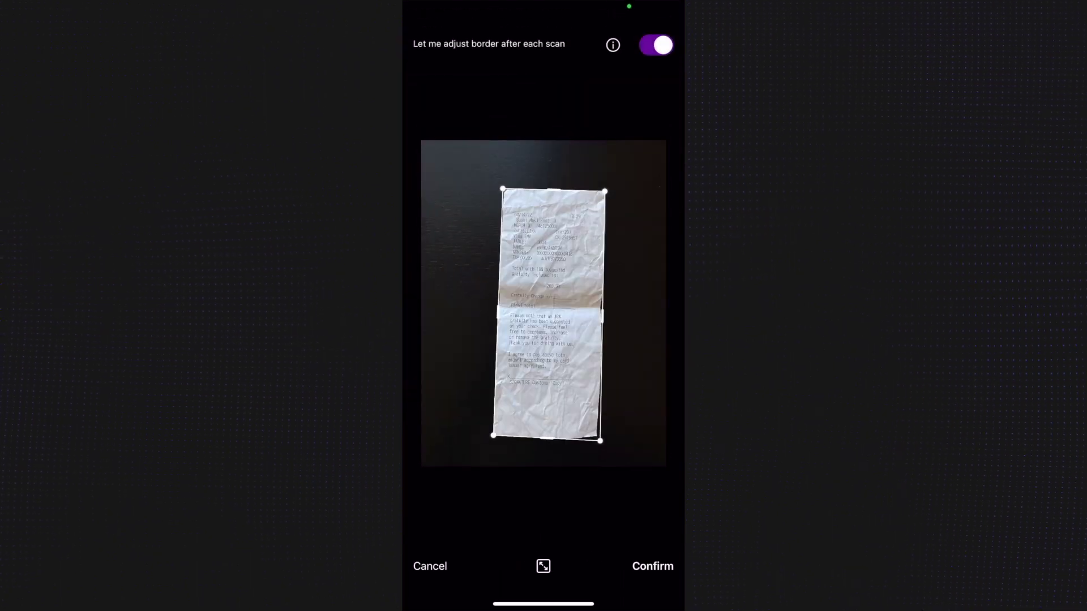
left_click_drag(600, 440, 595, 440)
left_click(652, 566)
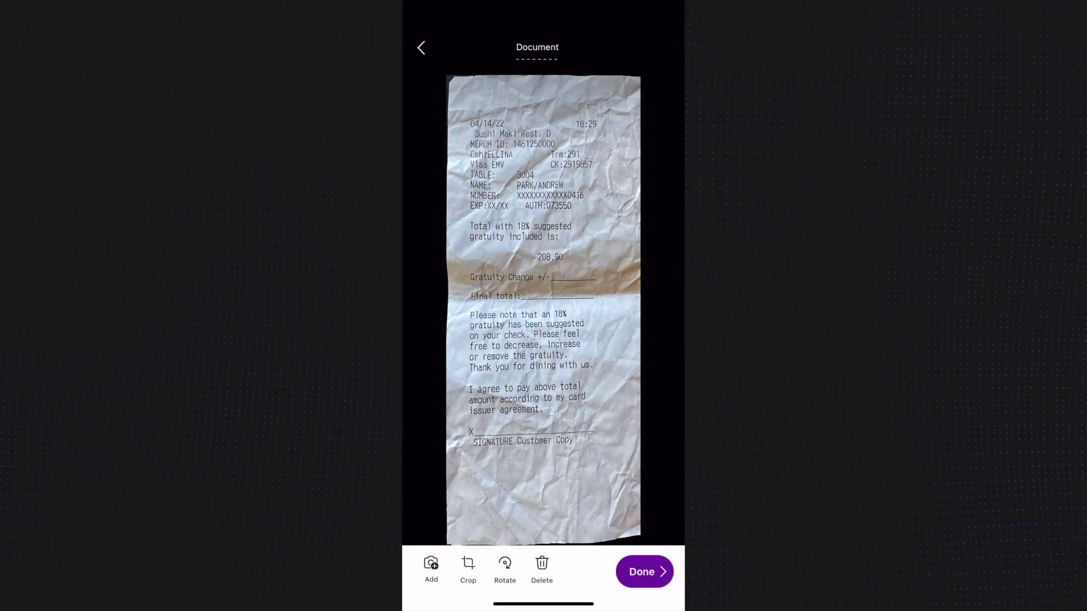
Add a scan of the Tiendas Tropicales receipt with its detected border and finish the scanning session
left_click(431, 566)
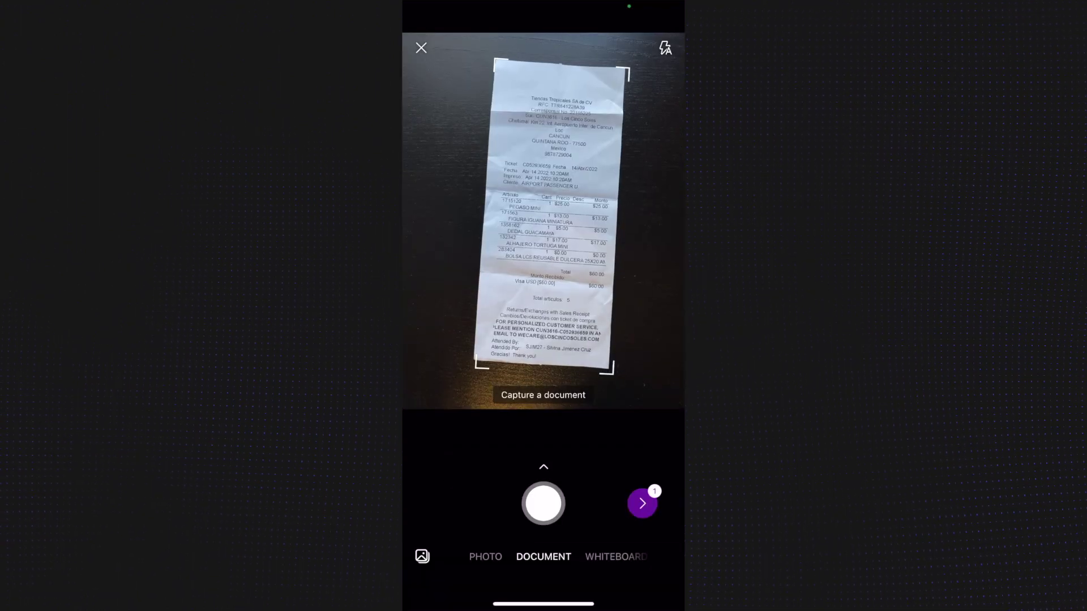
left_click(543, 504)
left_click(649, 596)
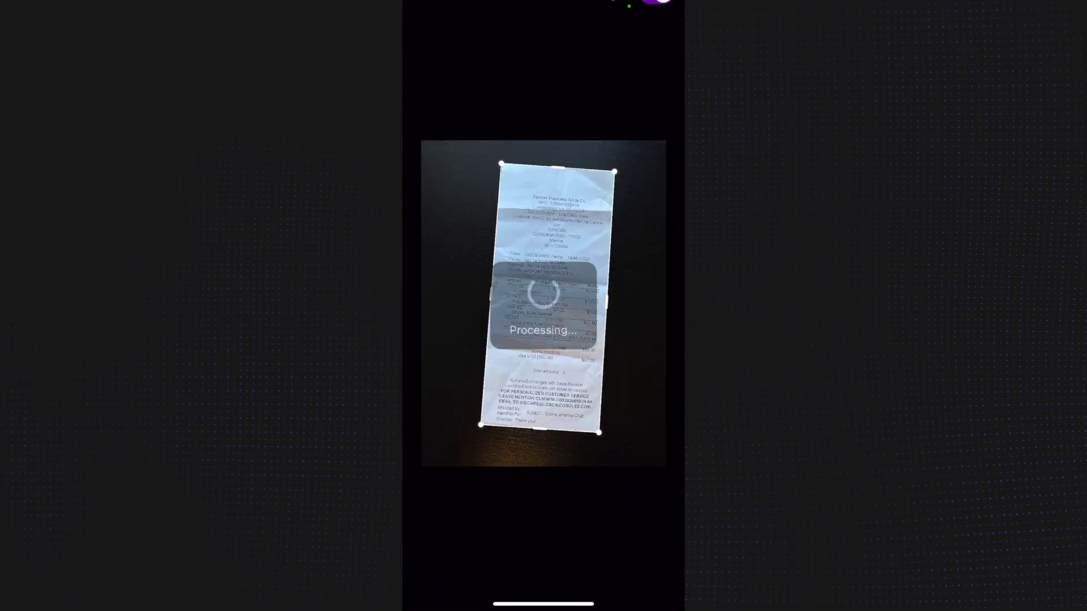
left_click(644, 571)
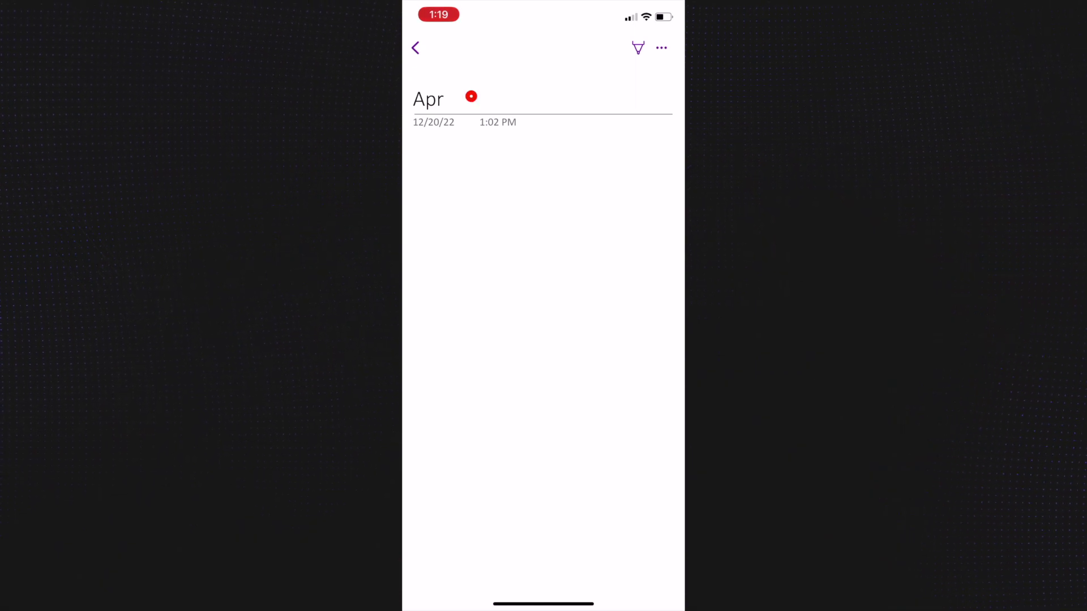
Open the camera from the Apr page to insert a picture
left_click(471, 97)
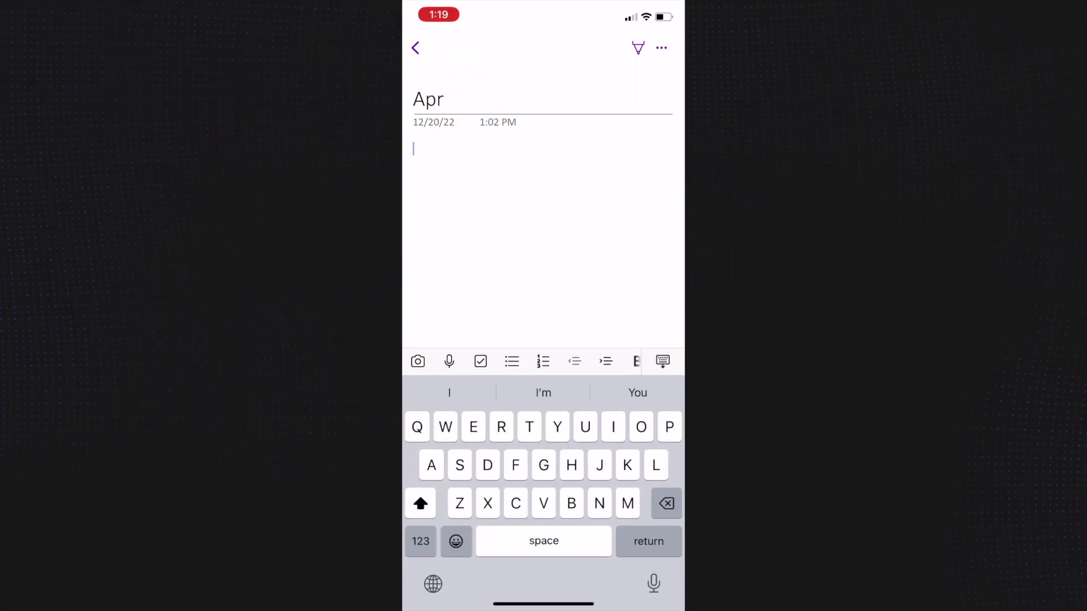
left_click(418, 361)
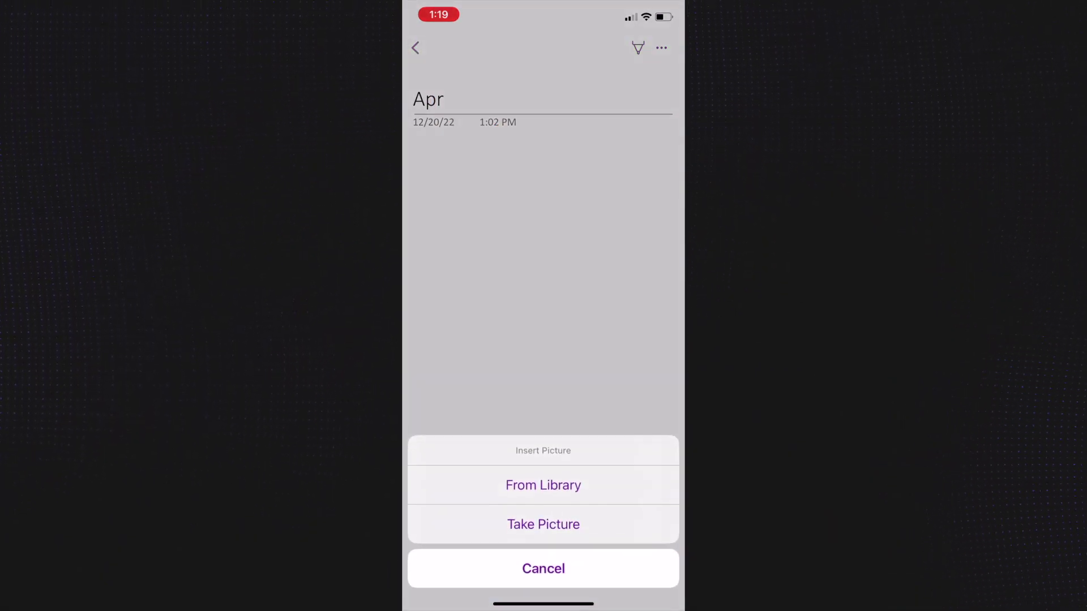
left_click(543, 524)
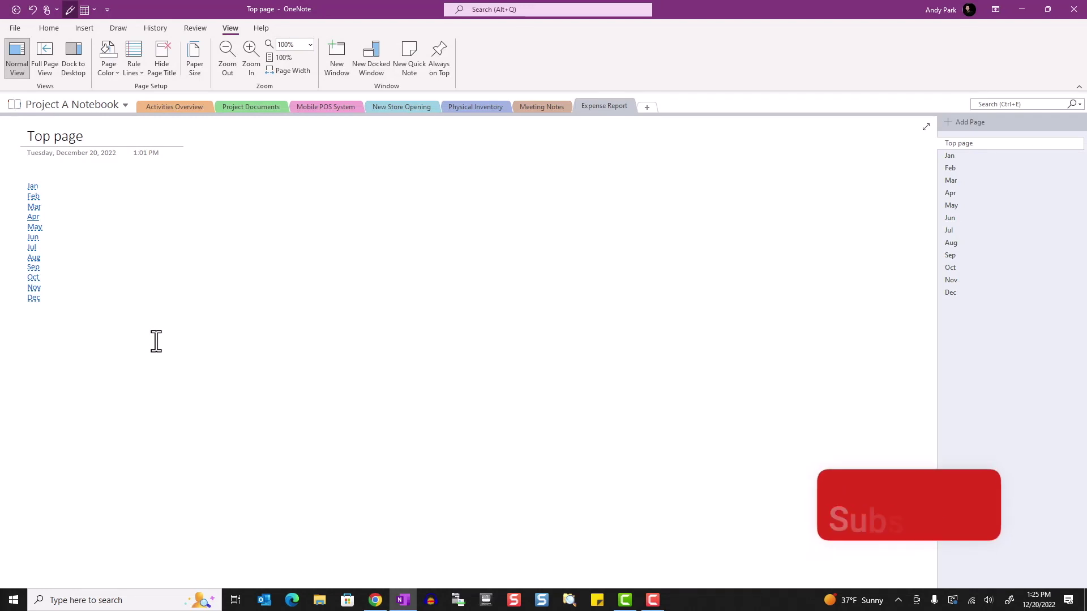
Switch to OneNote on the desktop and set the Apr page's paper size to Letter
left_click(949, 195)
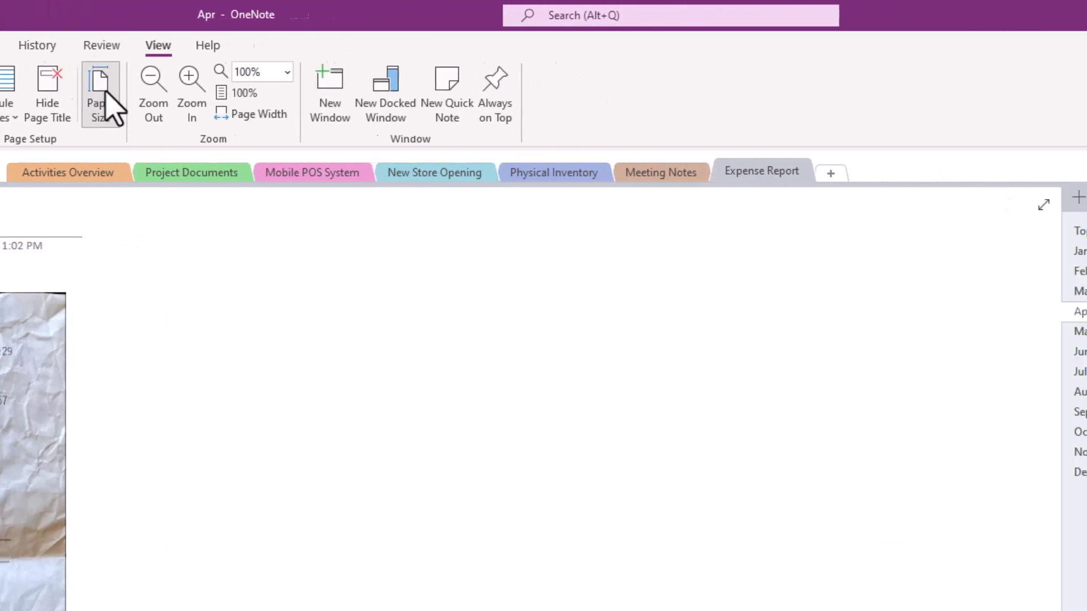
left_click(107, 95)
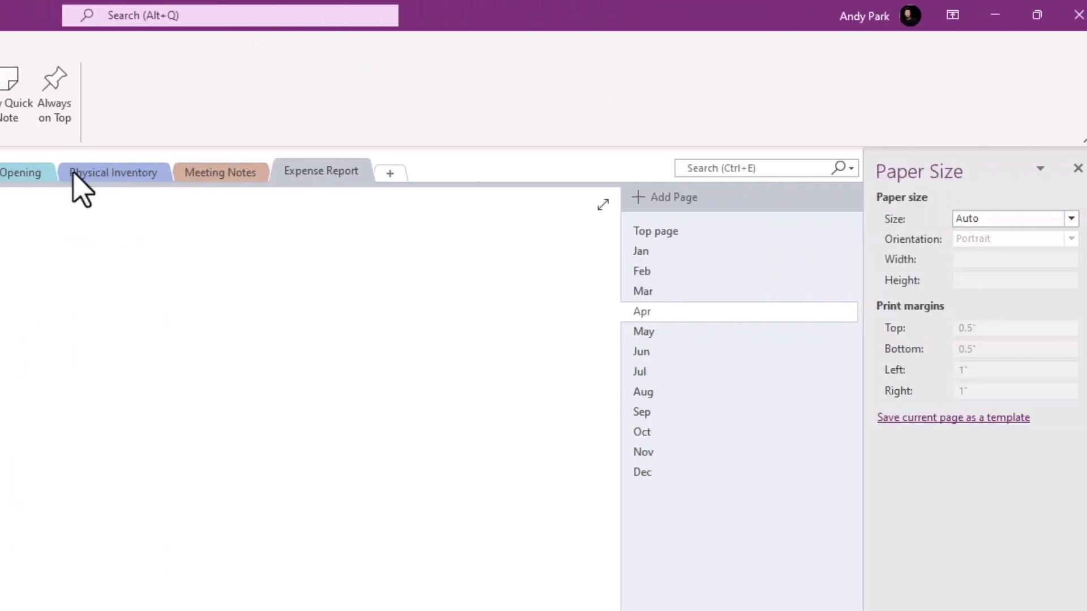
left_click(994, 219)
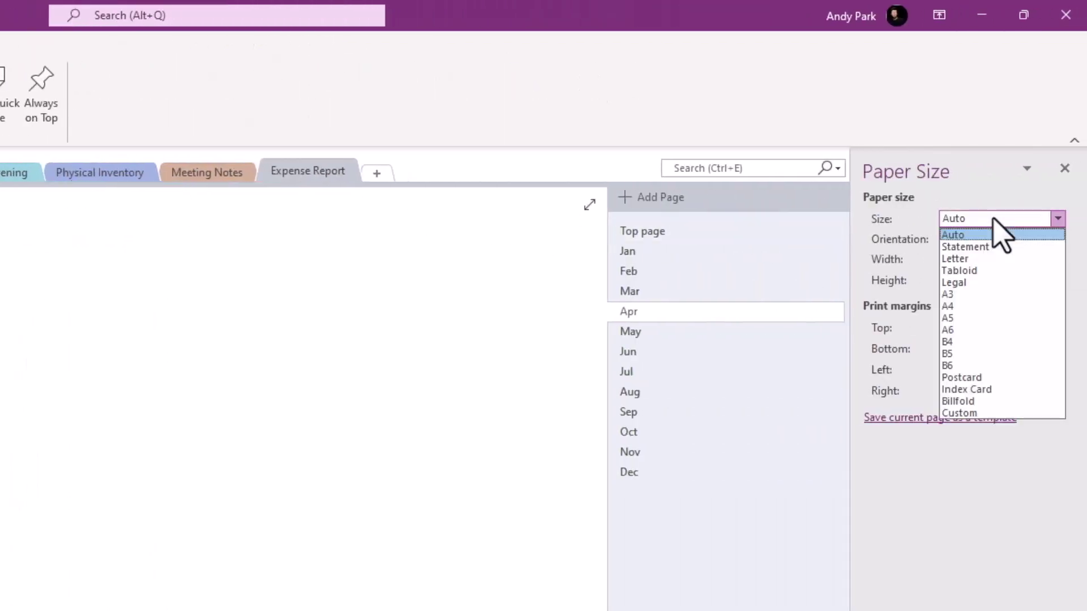
left_click(968, 259)
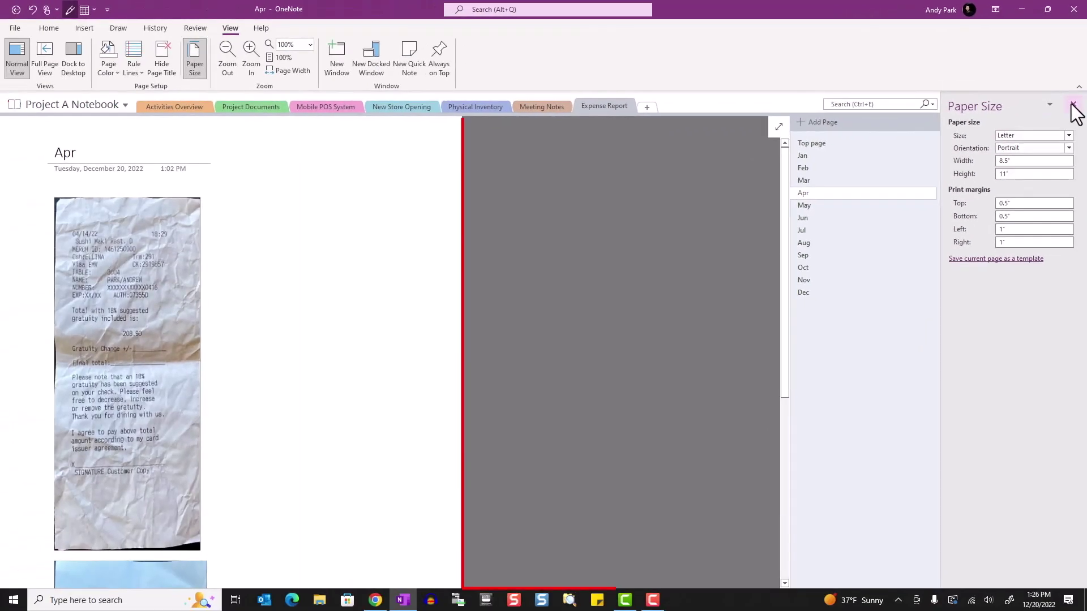
left_click(1072, 105)
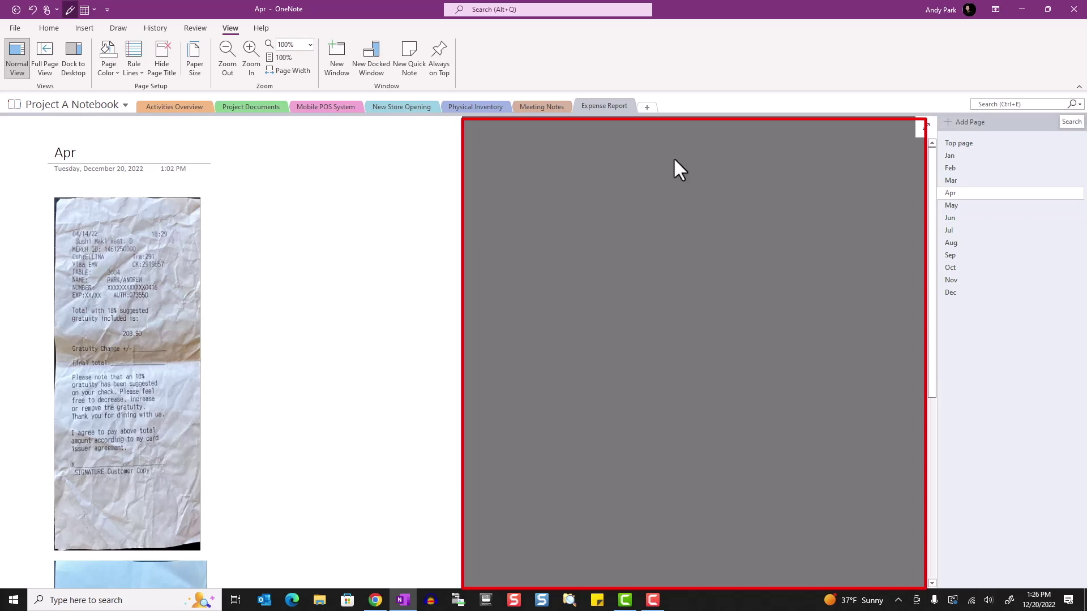
Move the Tiendas Tropicales receipt image beside the first receipt so it fits within the Apr page
scroll(331, 307, "down", 5)
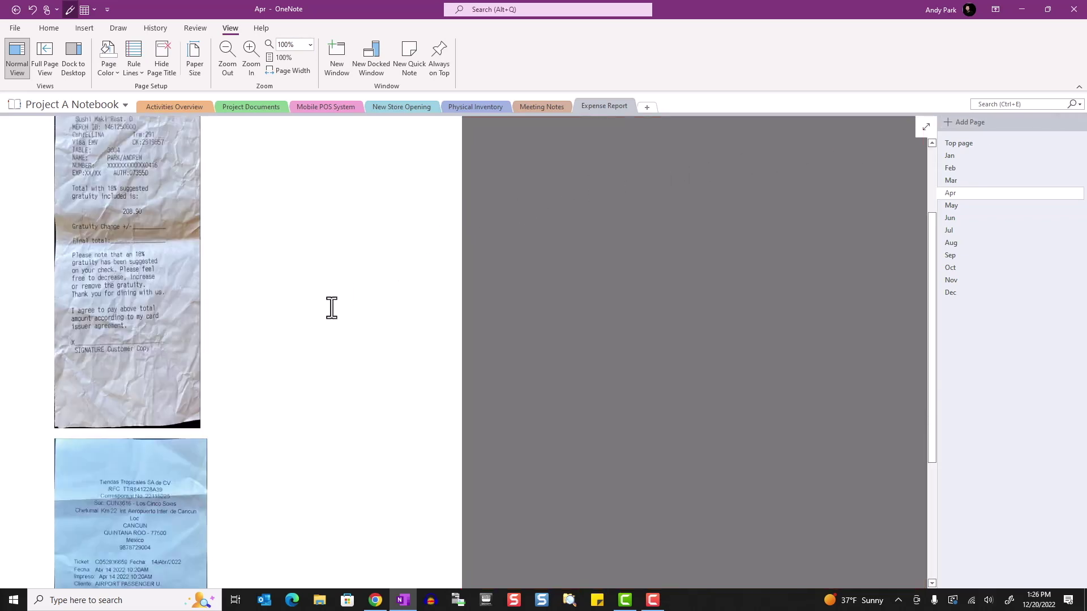
scroll(331, 307, "up", 1)
left_click(163, 390)
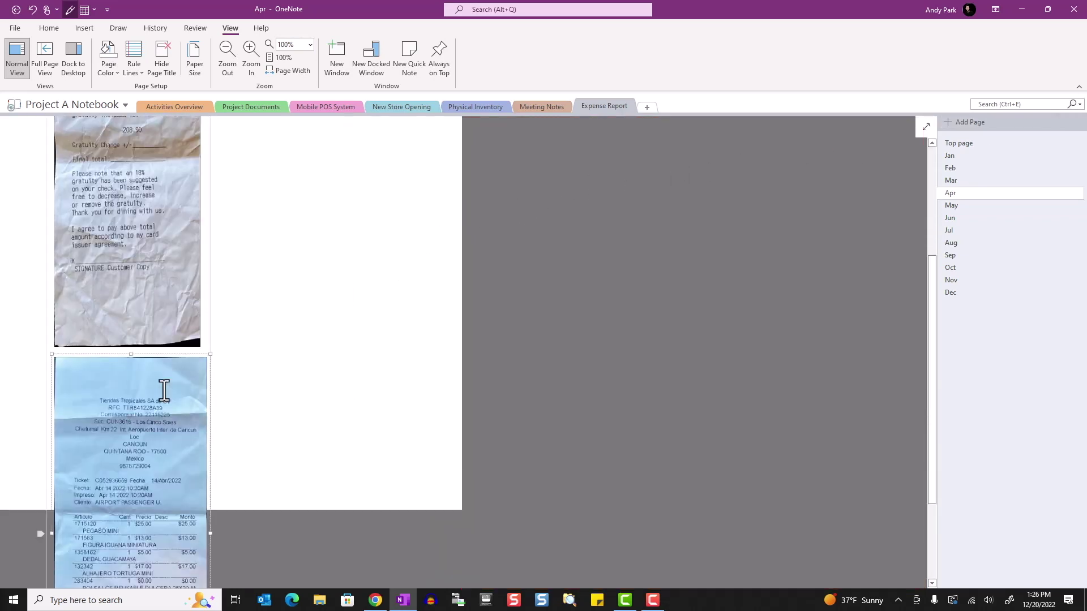
left_click_drag(170, 357, 350, 188)
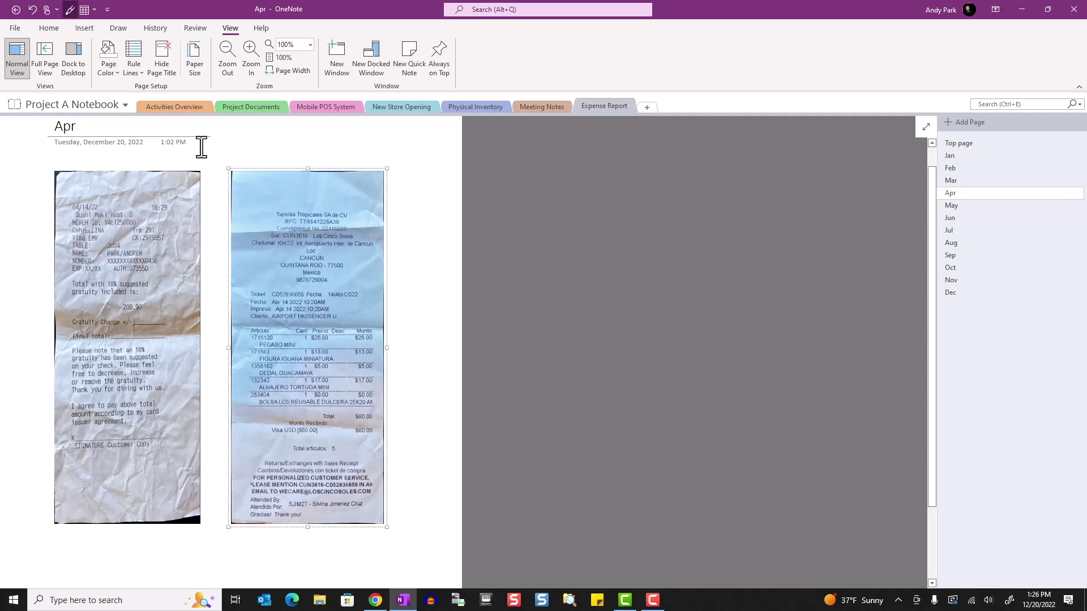
Start printing the Apr page with Adobe PDF as the printer
left_click(15, 28)
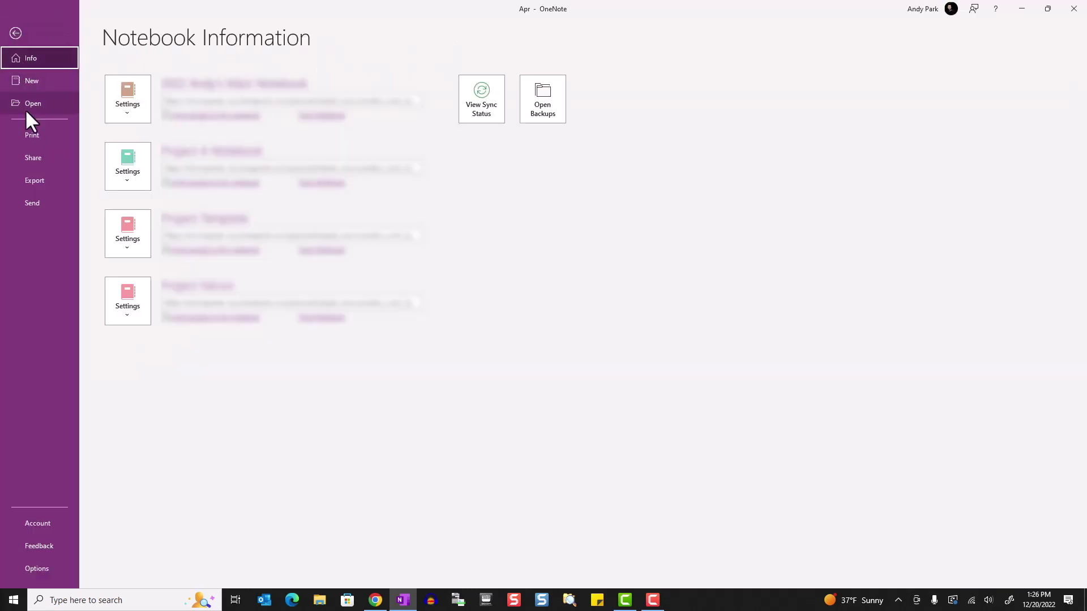
left_click(29, 135)
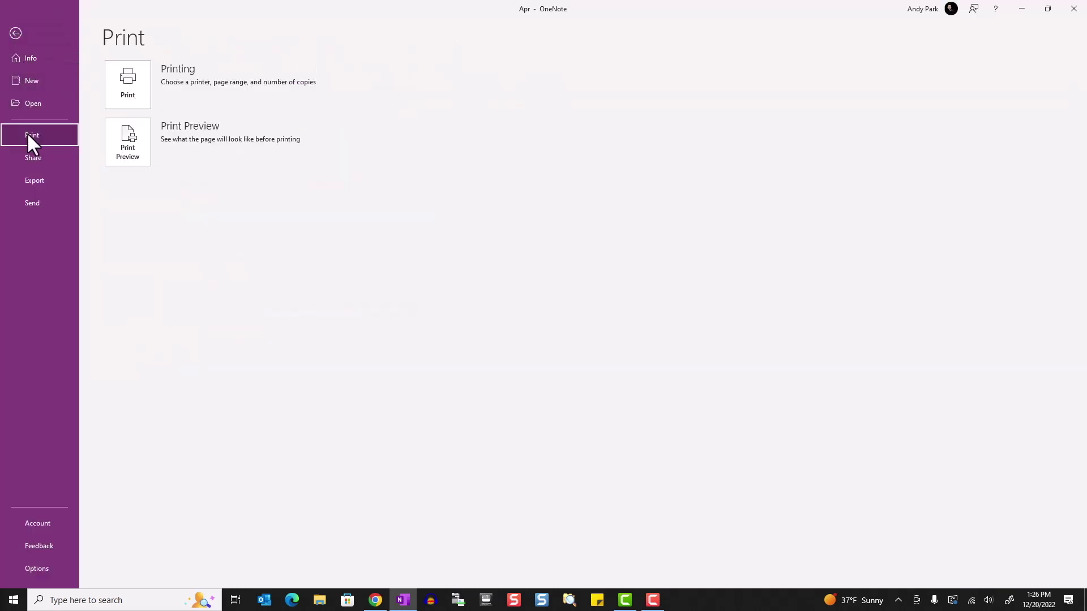
left_click(131, 99)
left_click(80, 181)
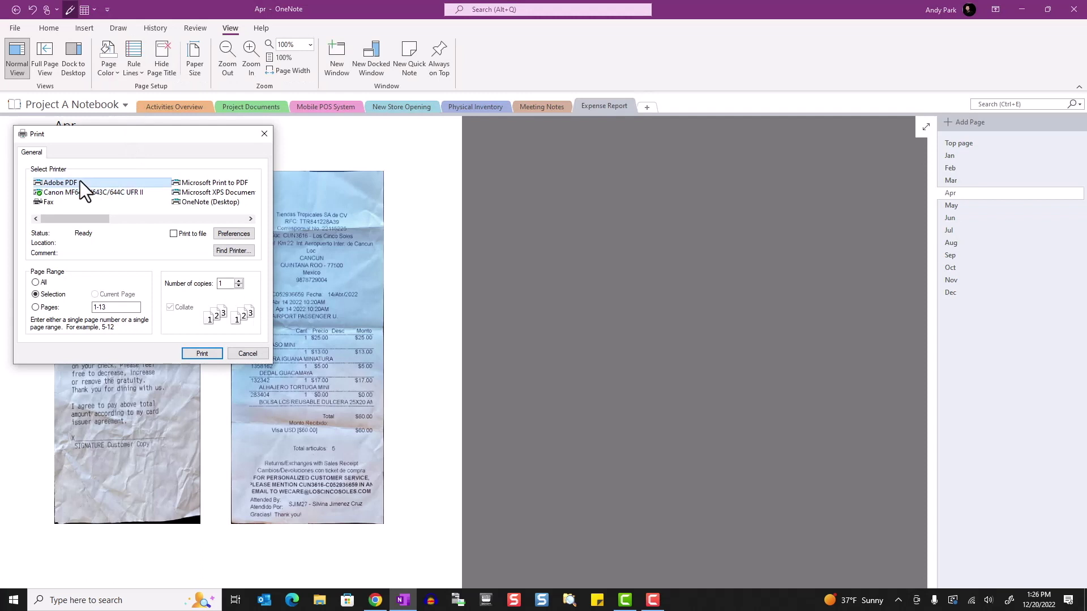